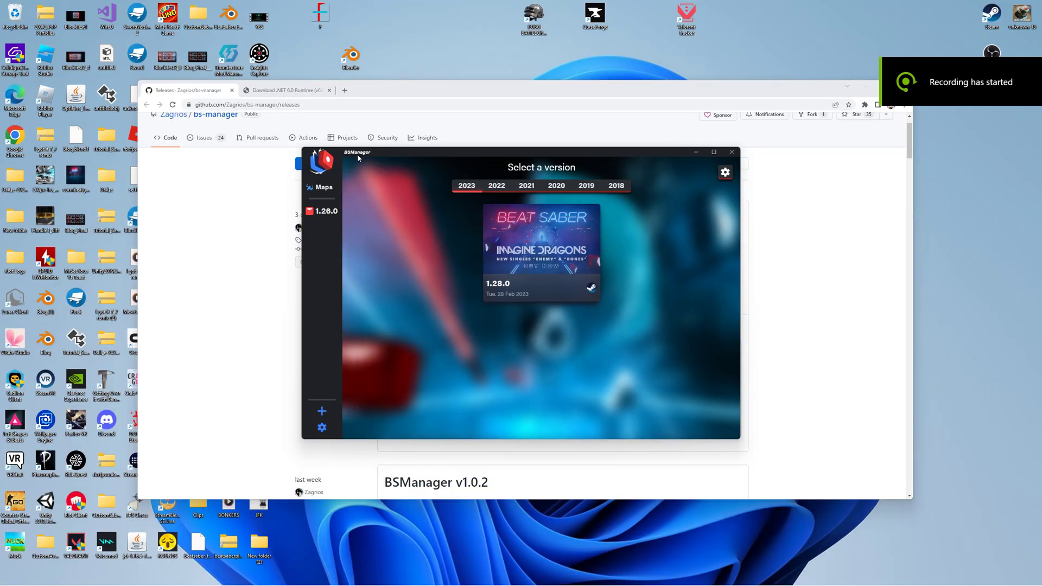
# Step: Try downloading Beat Saber 1.26.0 from the 2022 list, cancelling the Steam login prompt twice
pyautogui.click(497, 186)
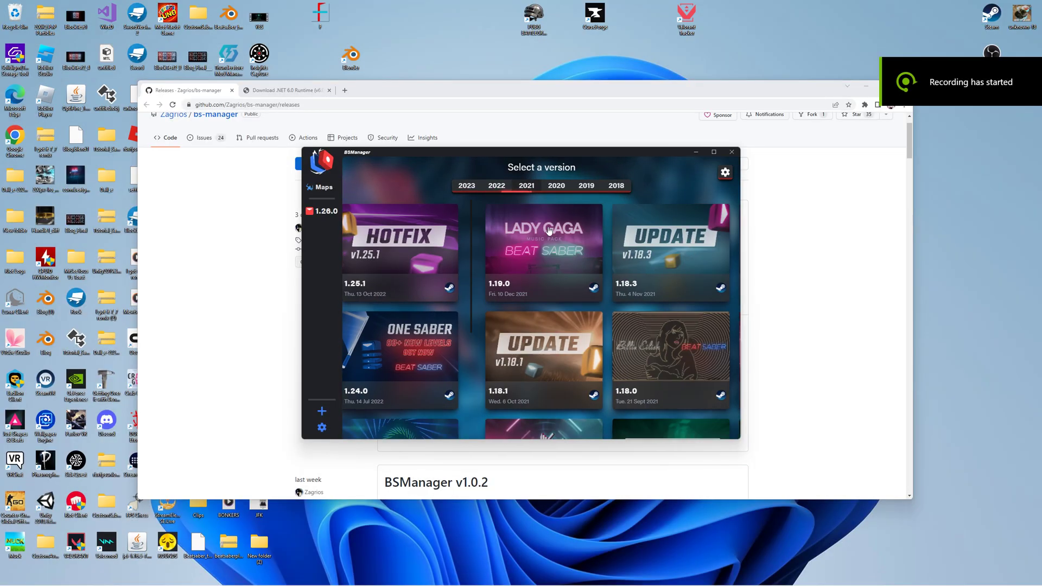
pyautogui.click(496, 186)
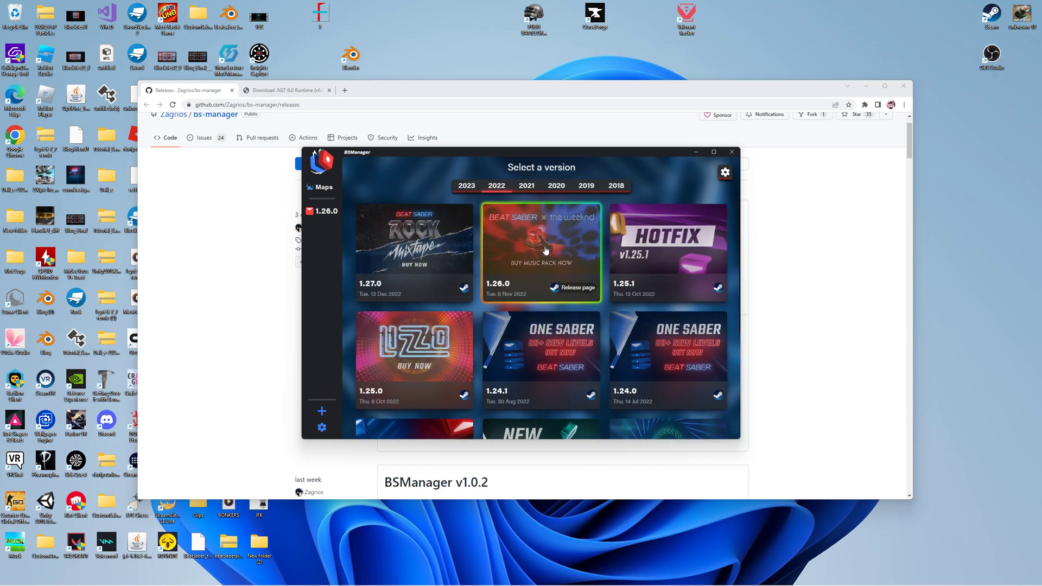
pyautogui.click(545, 250)
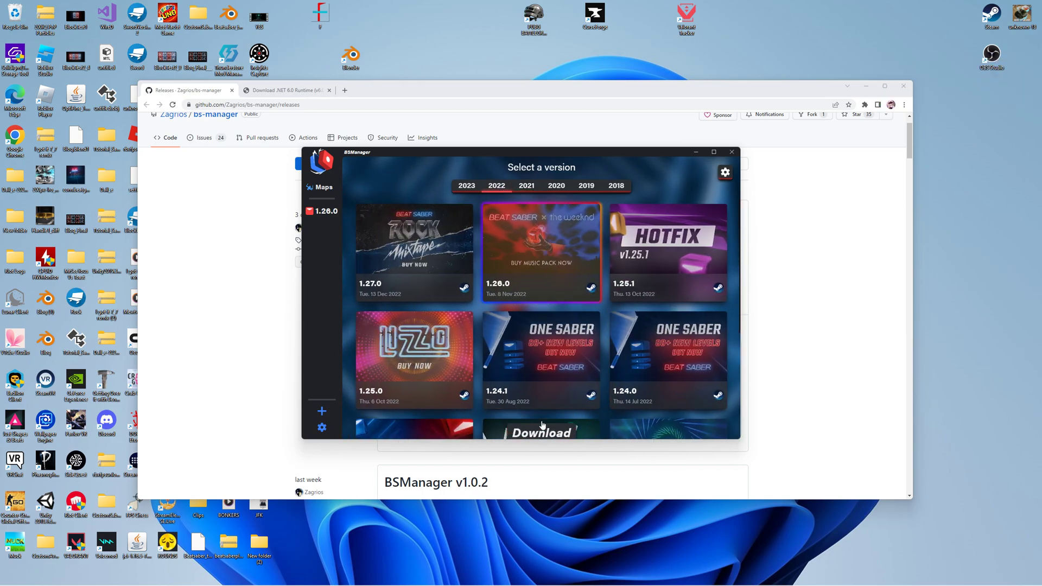
pyautogui.click(541, 424)
pyautogui.click(498, 349)
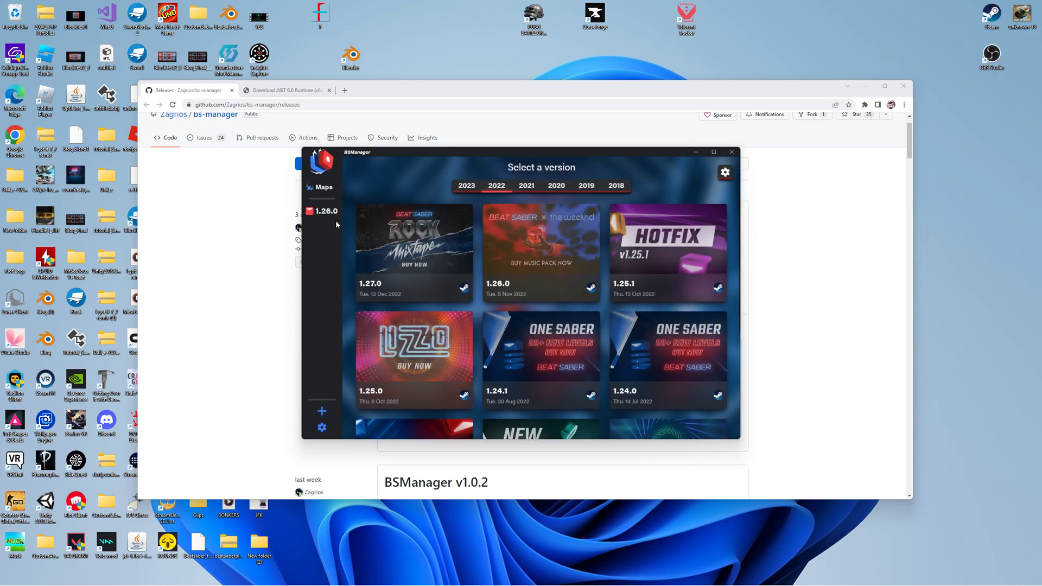
pyautogui.click(535, 231)
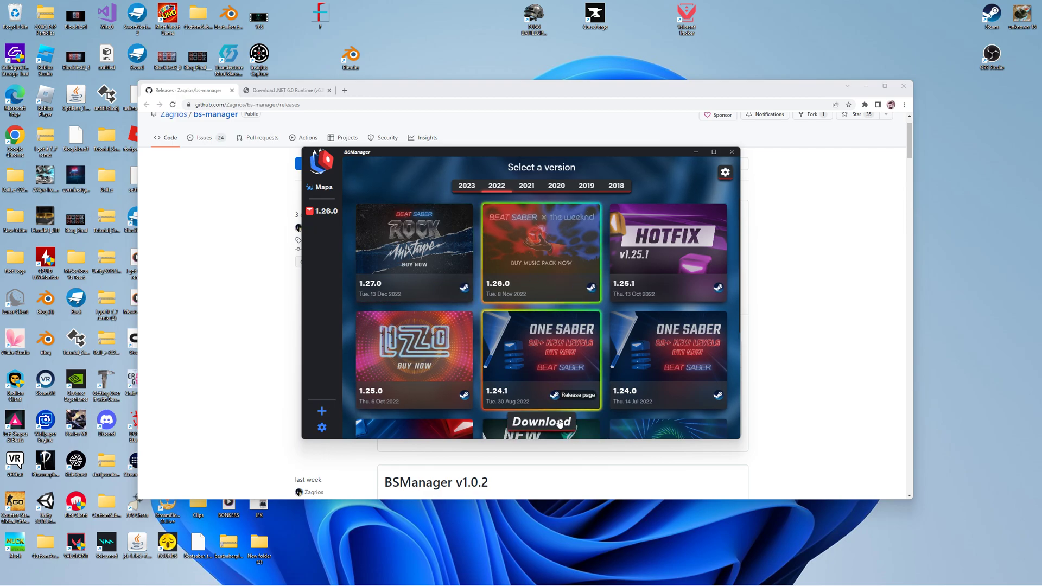
pyautogui.click(522, 423)
pyautogui.click(499, 349)
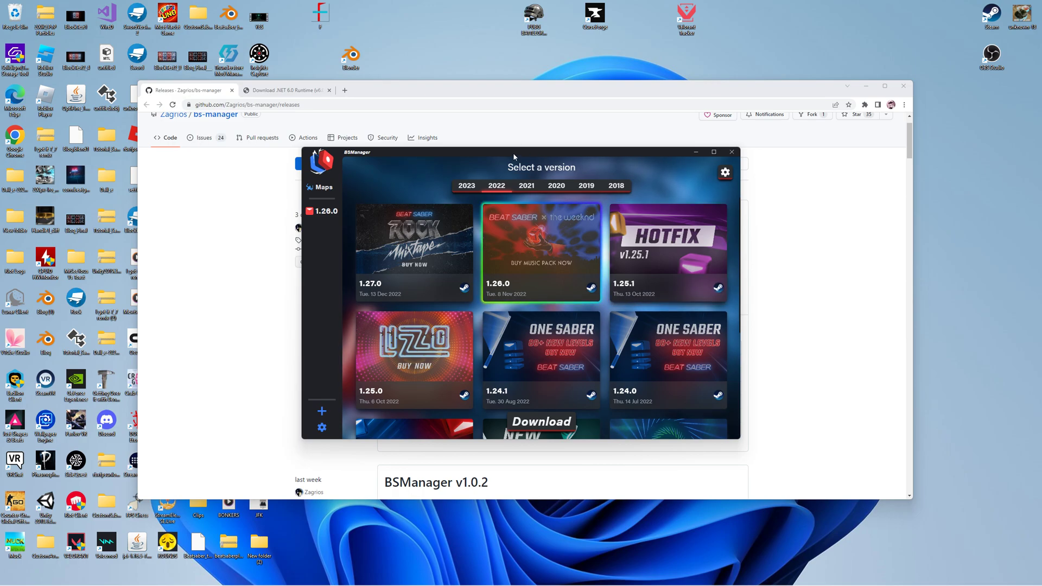
# Step: Minimize BSManager and launch the downloaded .NET 6.0 Runtime installer from the browser tab
pyautogui.moveTo(514, 151); pyautogui.dragTo(506, 245)
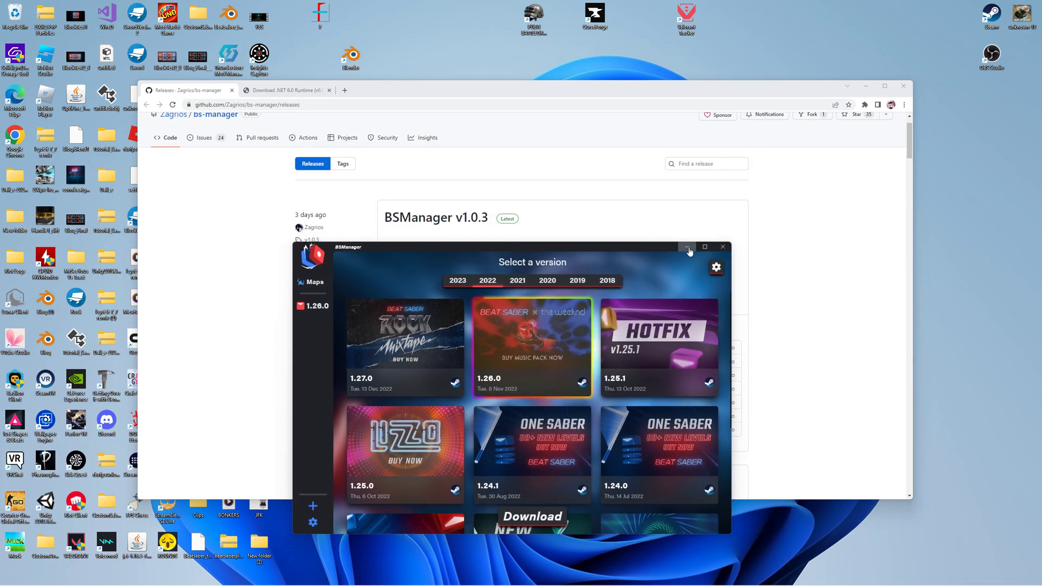
pyautogui.click(688, 247)
pyautogui.click(283, 90)
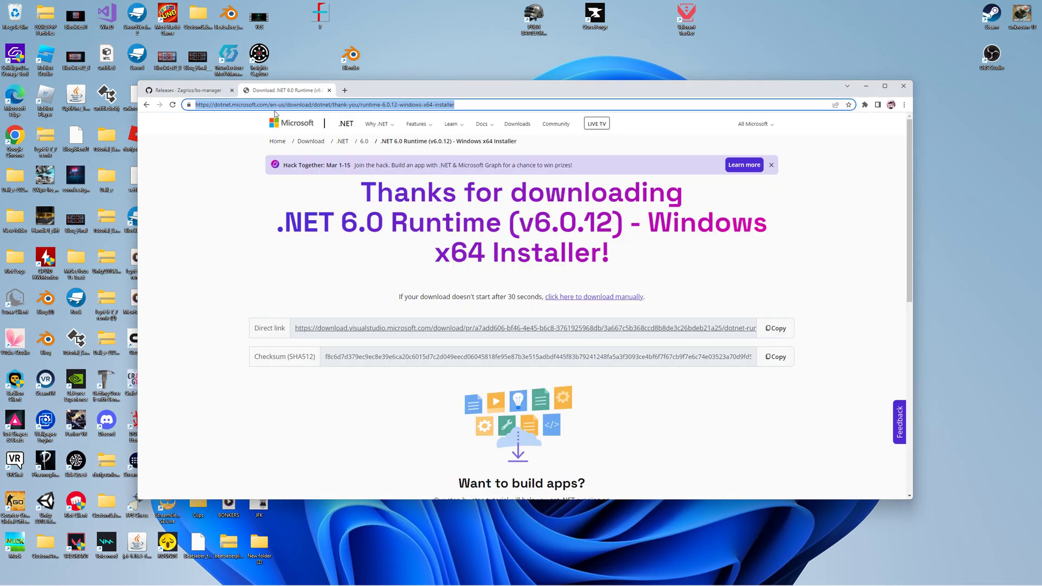
pyautogui.doubleClick(273, 105)
pyautogui.press('Return')
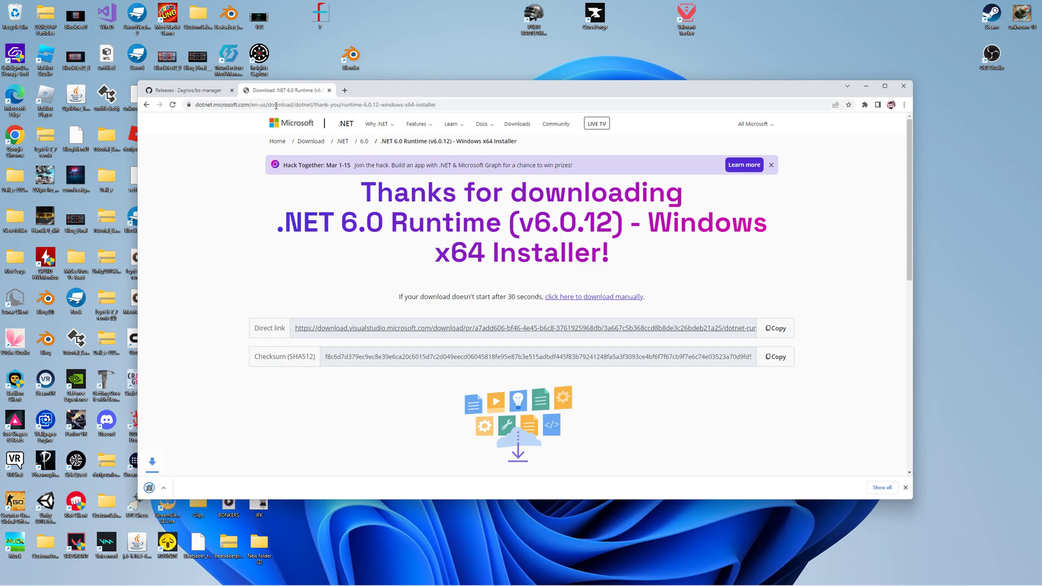
pyautogui.click(224, 487)
pyautogui.click(238, 504)
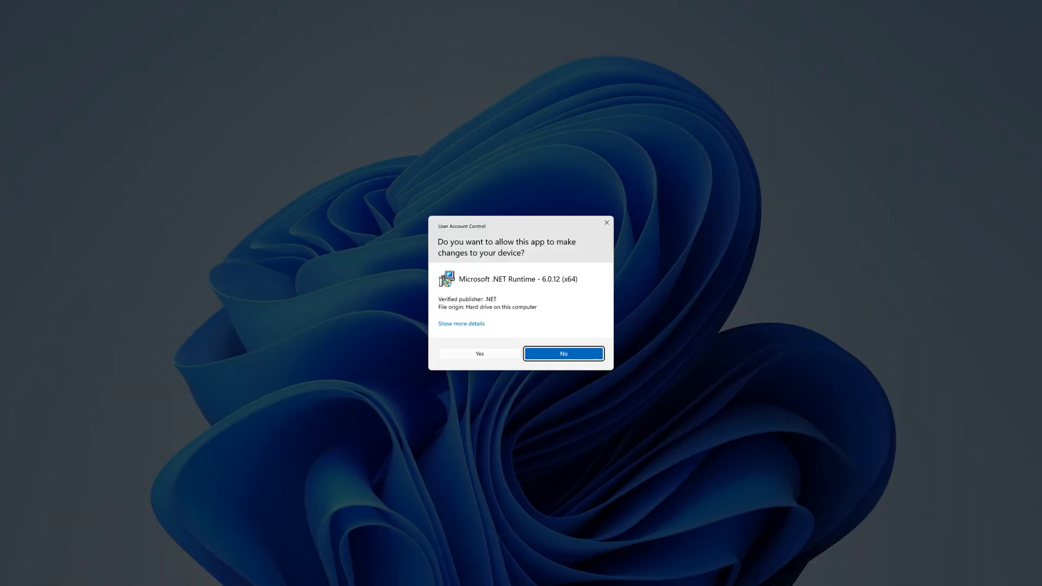
# Step: Allow the installer via UAC and close it once .NET Runtime 6.0.12 setup finishes
pyautogui.click(480, 353)
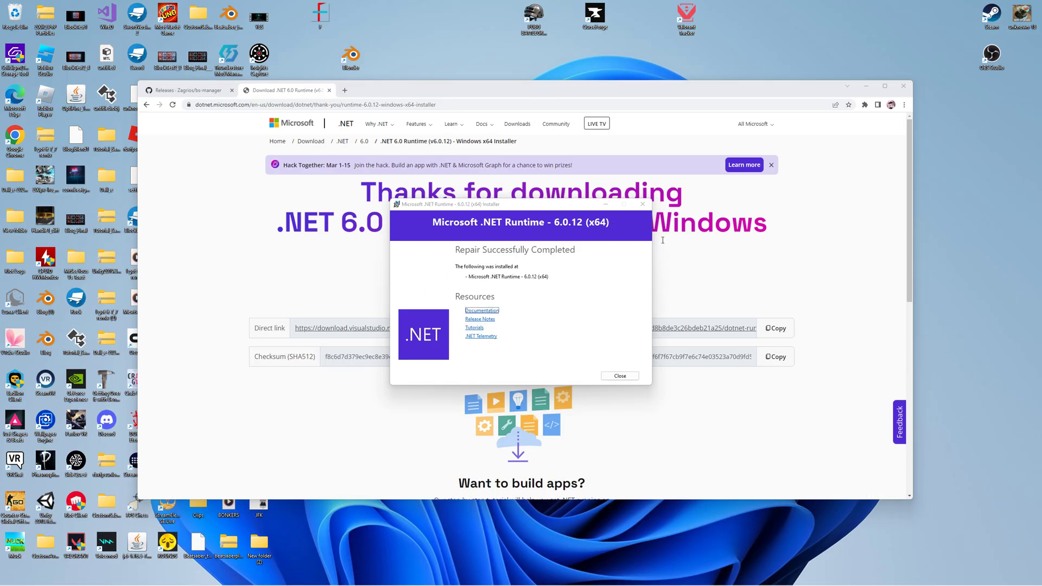
pyautogui.click(624, 375)
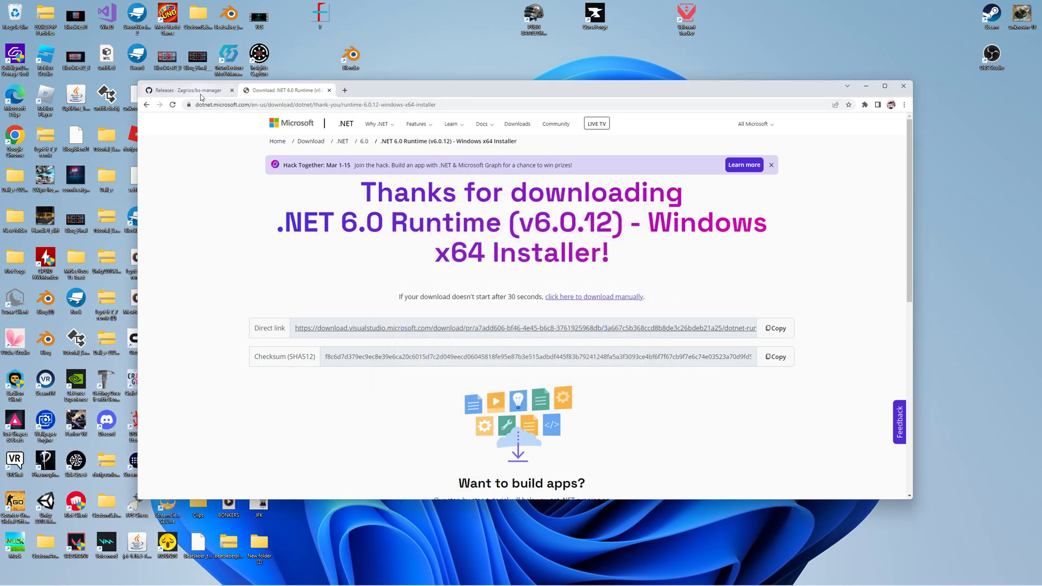
# Step: Restore BSManager and browse the 1.24.1, 1.25.1 Hotfix and 1.26.0 version cards
pyautogui.moveTo(559, 244); pyautogui.dragTo(560, 131)
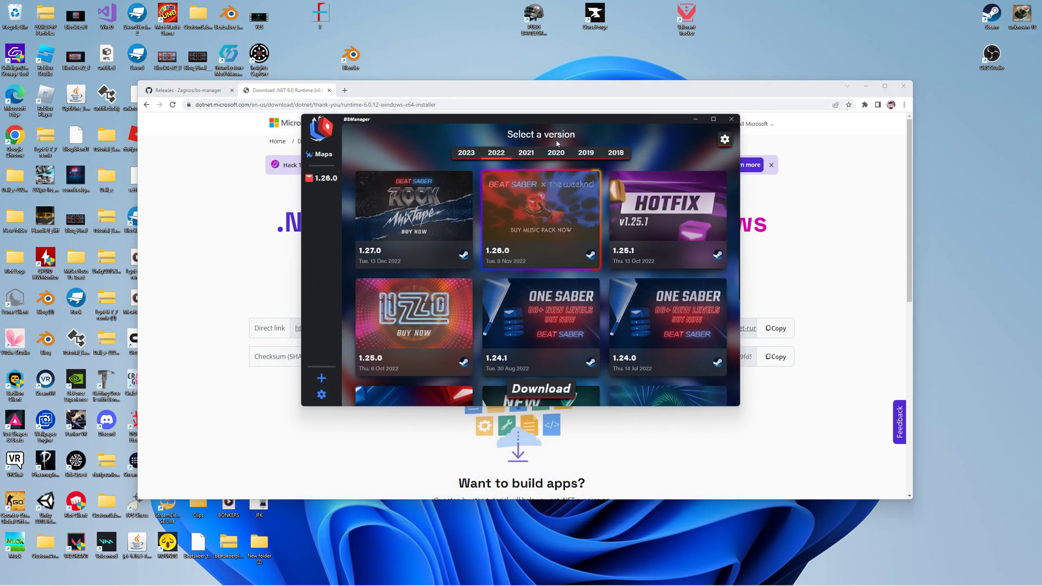
pyautogui.click(541, 326)
pyautogui.click(668, 220)
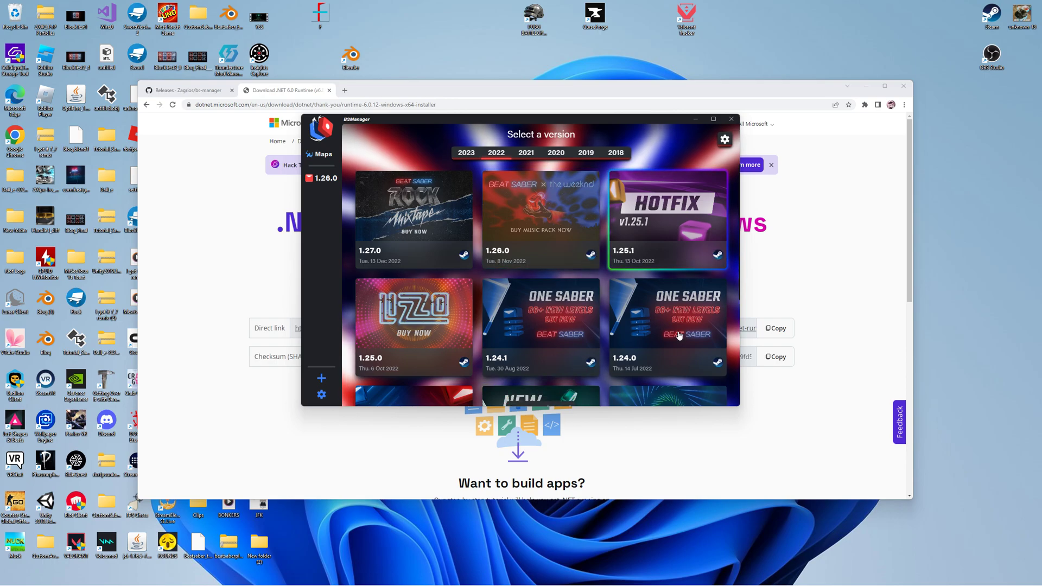
pyautogui.click(541, 403)
pyautogui.click(498, 305)
pyautogui.click(558, 216)
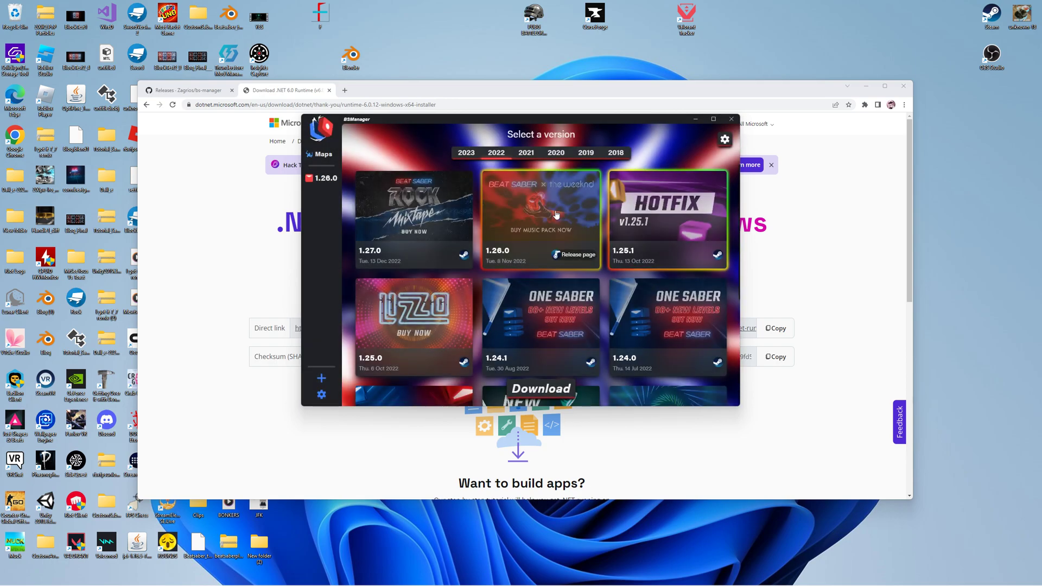
# Step: Request the Beat Saber 1.28.0 download from the 2023 list, bringing up the Steam login
pyautogui.click(465, 152)
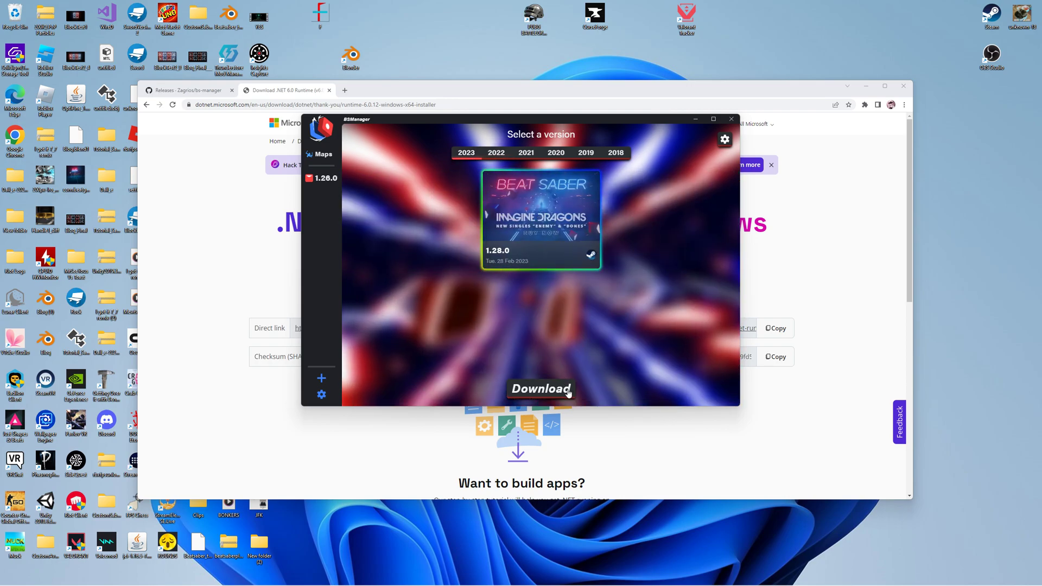
pyautogui.click(569, 393)
pyautogui.click(510, 264)
pyautogui.write('MrSee_Yous')
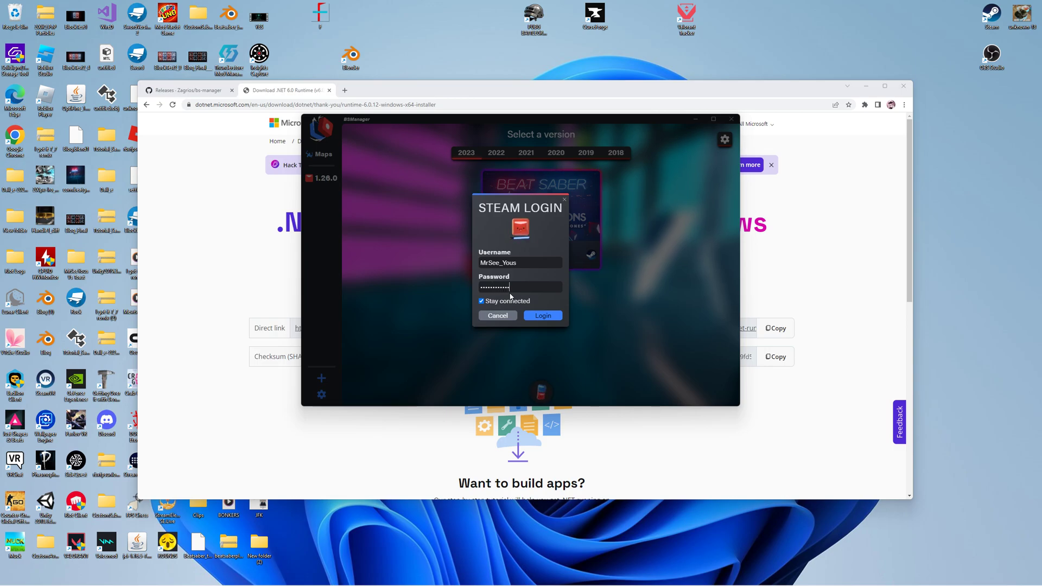
# Step: Log in to Steam with the entered credentials so 1.28.0 starts downloading
pyautogui.click(531, 319)
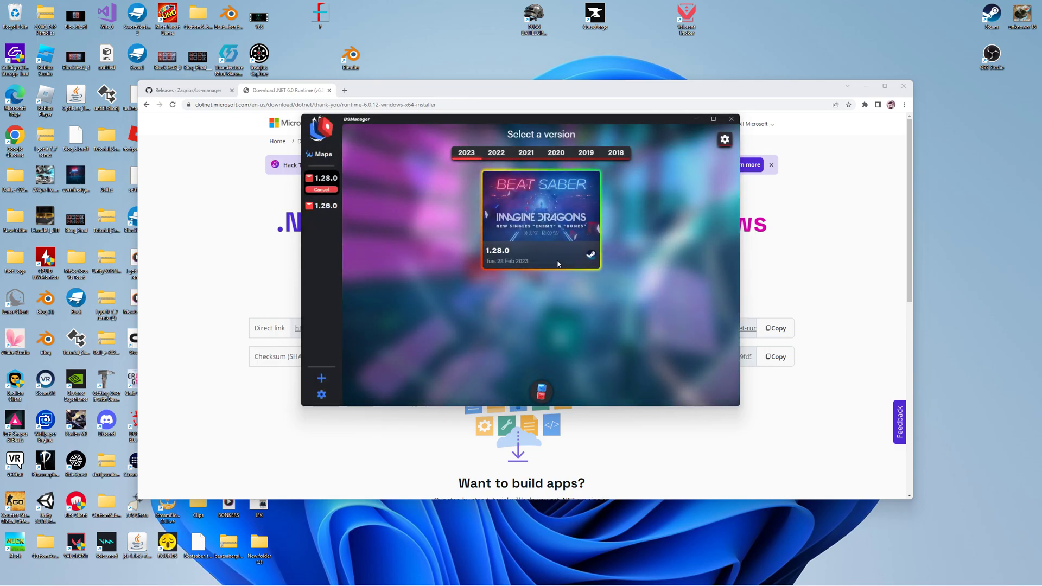
# Step: View the 1.28.0 and 1.26.0 launch pages during download, then bring up the recording overlay (Alt+Z)
pyautogui.click(327, 210)
pyautogui.click(326, 181)
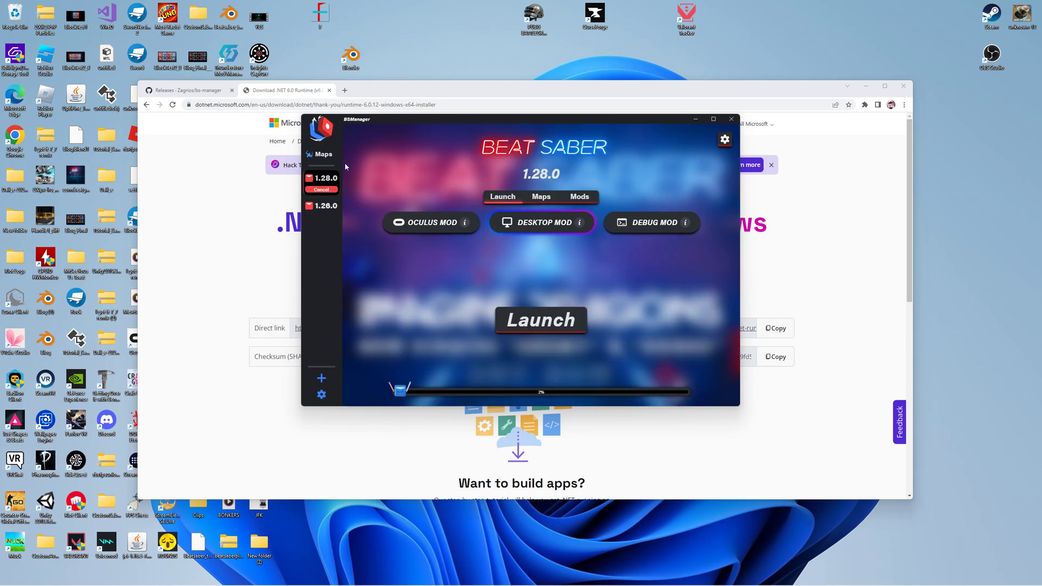
pyautogui.click(322, 206)
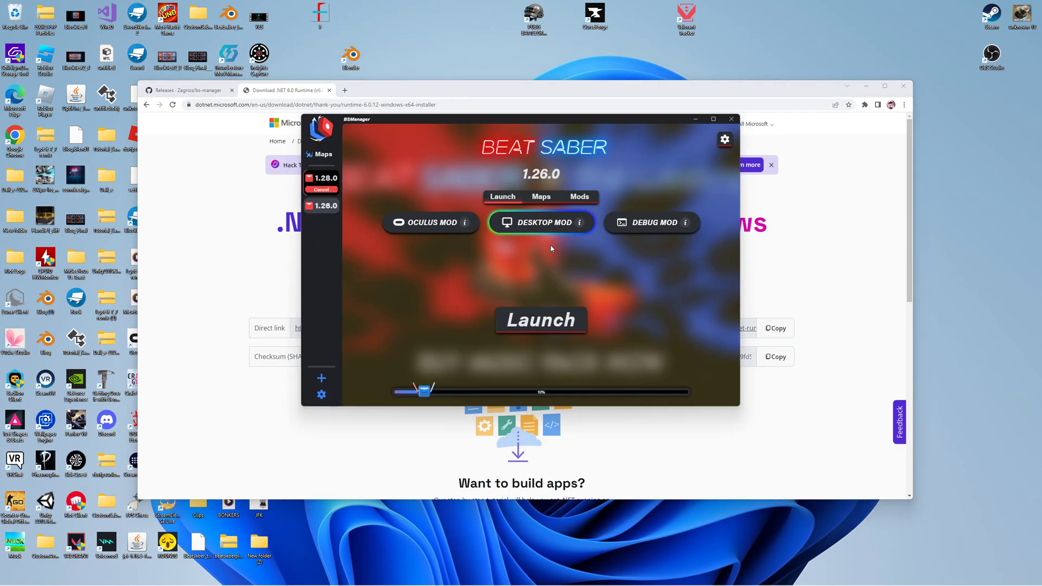
pyautogui.hotkey('alt', 'z')
pyautogui.click(519, 184)
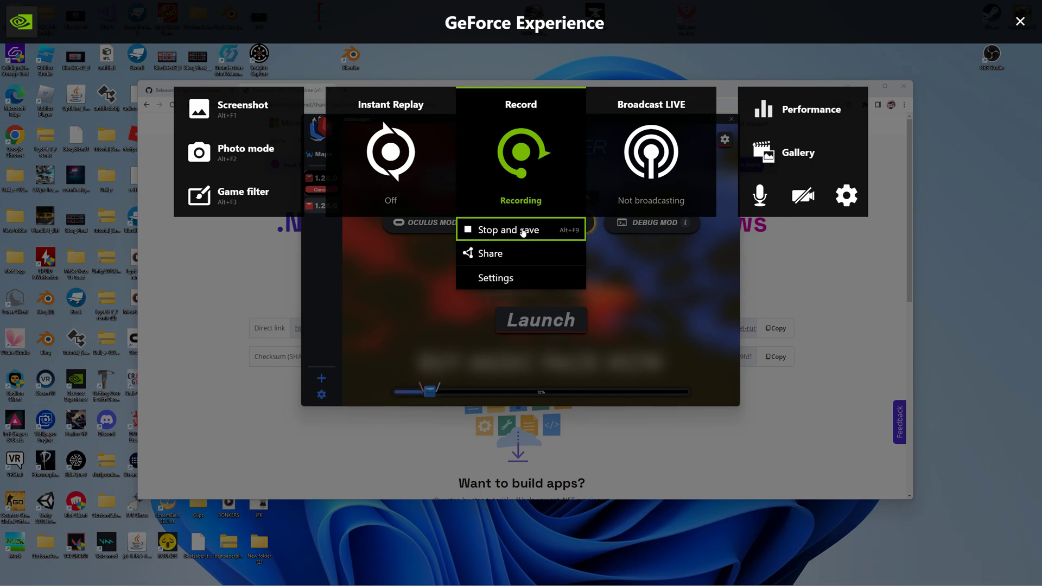